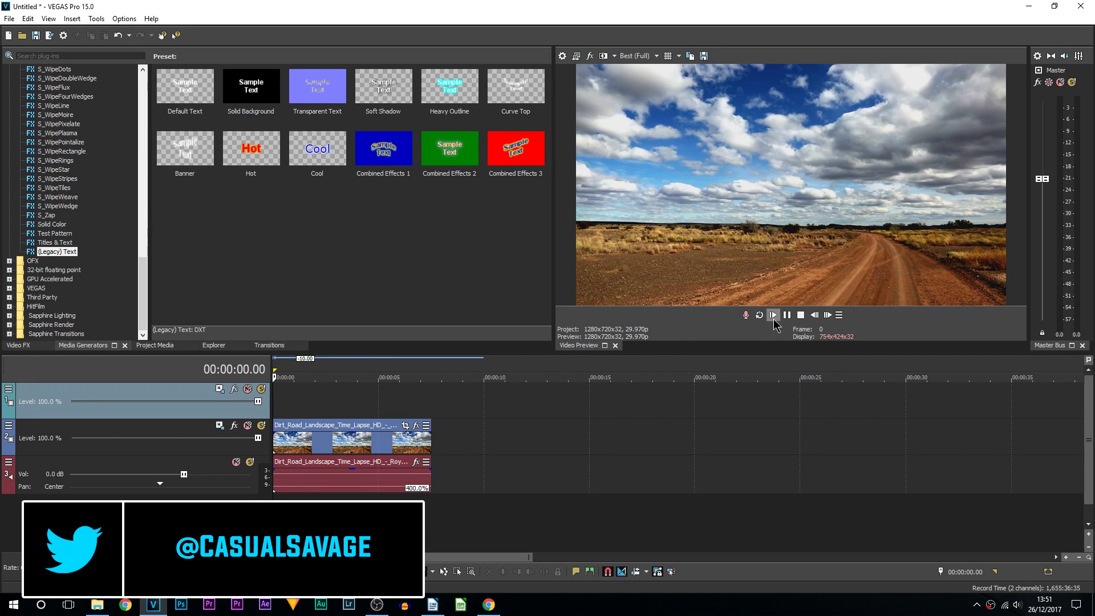
Preview the footage, then add a Default Text legacy event on the top track reading 'SAVAGE'.
{"action": "left_click", "coordinate": [773, 316]}
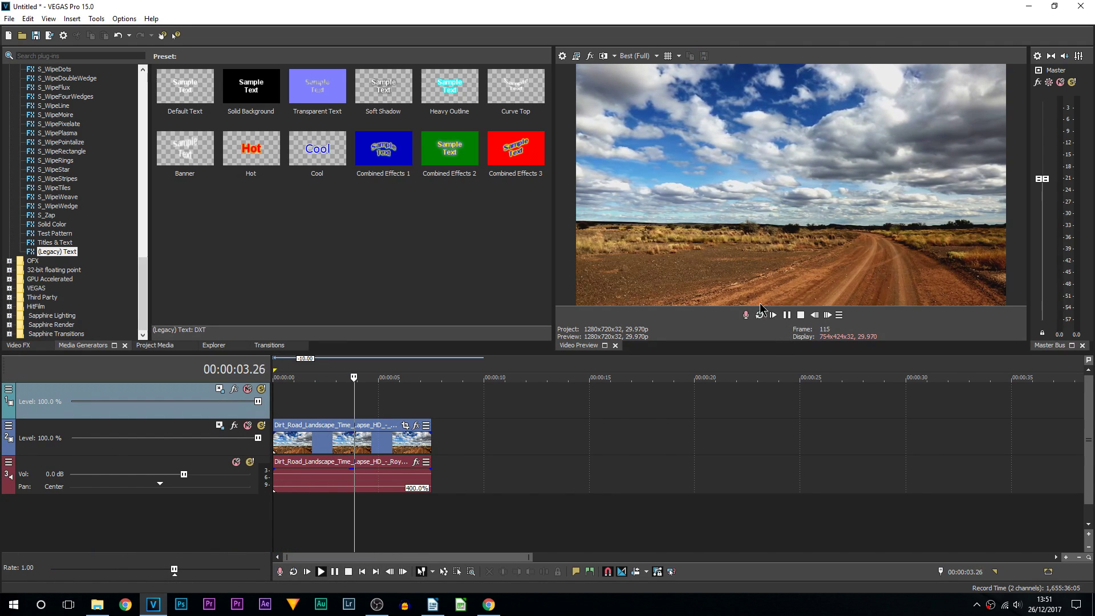
{"action": "key", "text": "Return"}
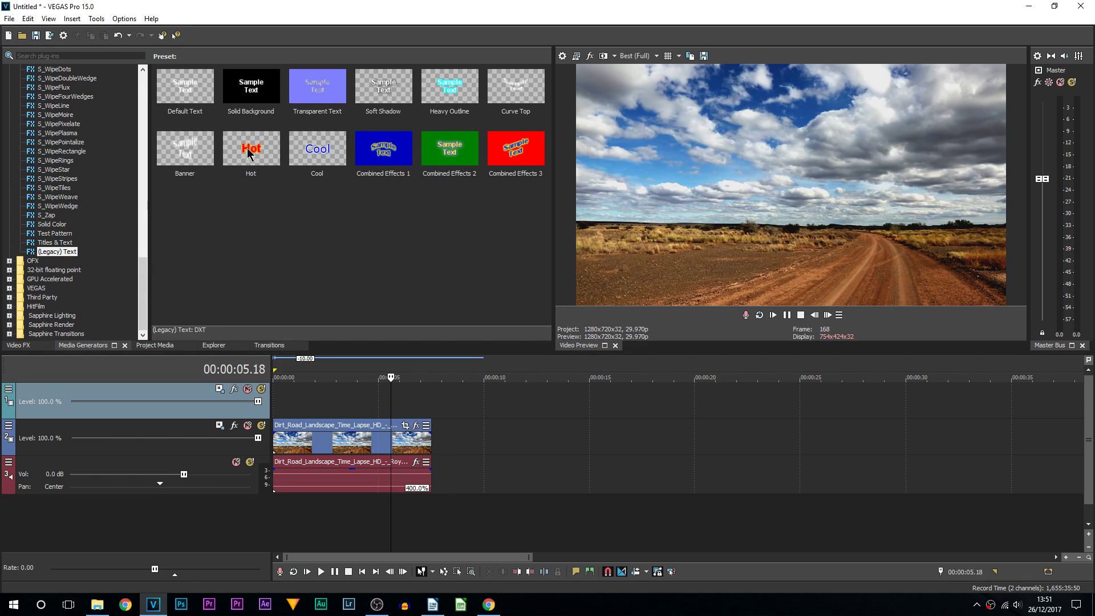
{"action": "left_click", "coordinate": [311, 163]}
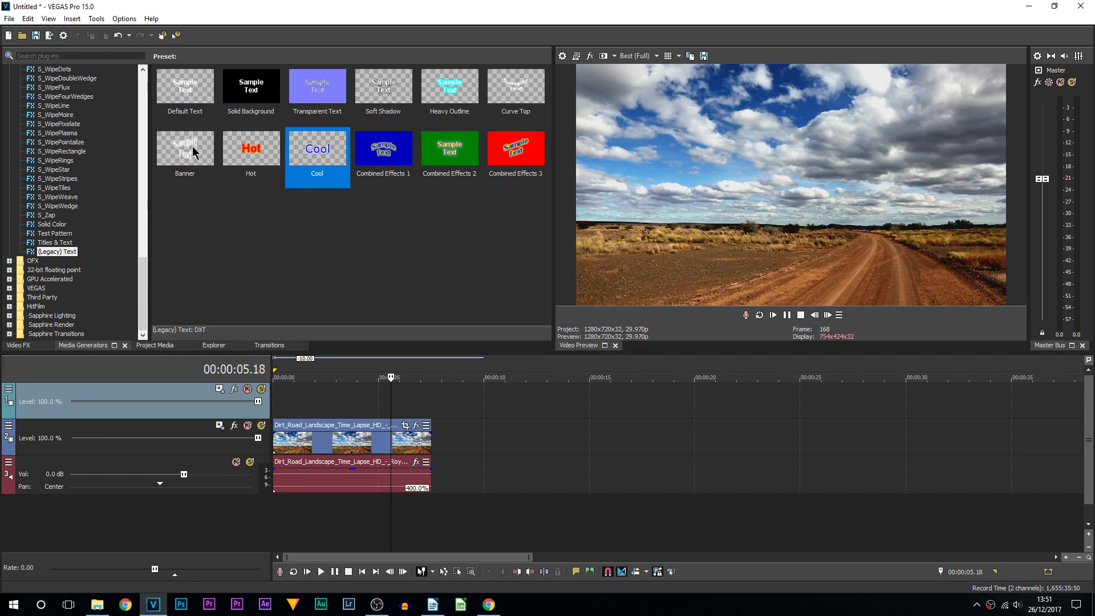
{"action": "left_click", "coordinate": [196, 102]}
{"action": "left_click_drag", "start_coordinate": [288, 304], "coordinate": [284, 392]}
{"action": "left_click", "coordinate": [344, 195]}
{"action": "key", "text": "ctrl+a"}
{"action": "key", "text": "Caps_Lock"}
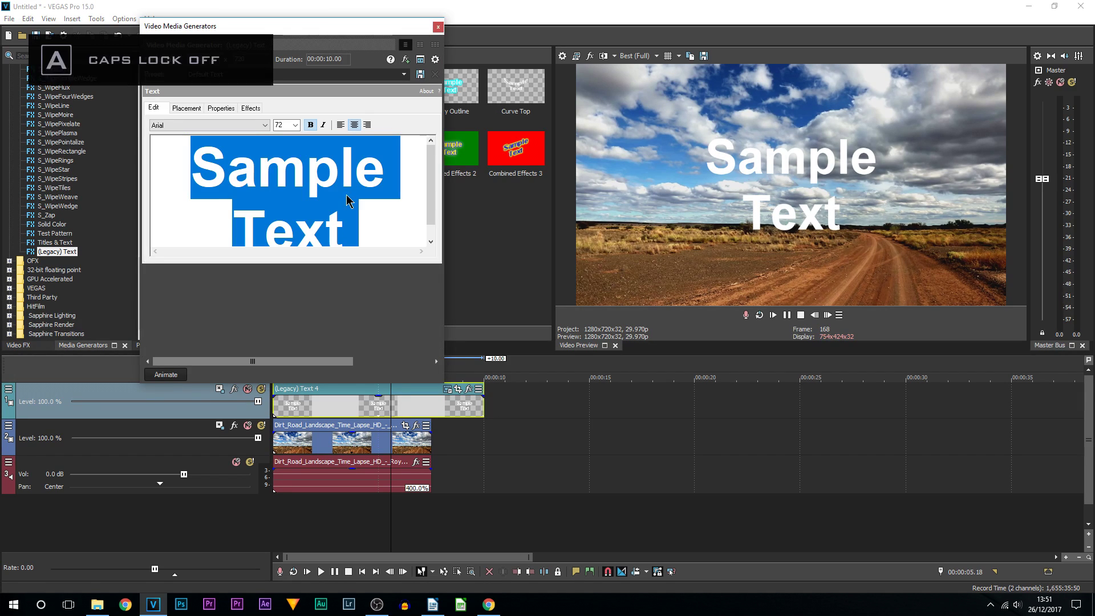
{"action": "key", "text": "Caps_Lock"}
{"action": "type", "text": "SAVAGE"}
Give the SAVAGE text a black outline.
{"action": "left_click", "coordinate": [221, 108]}
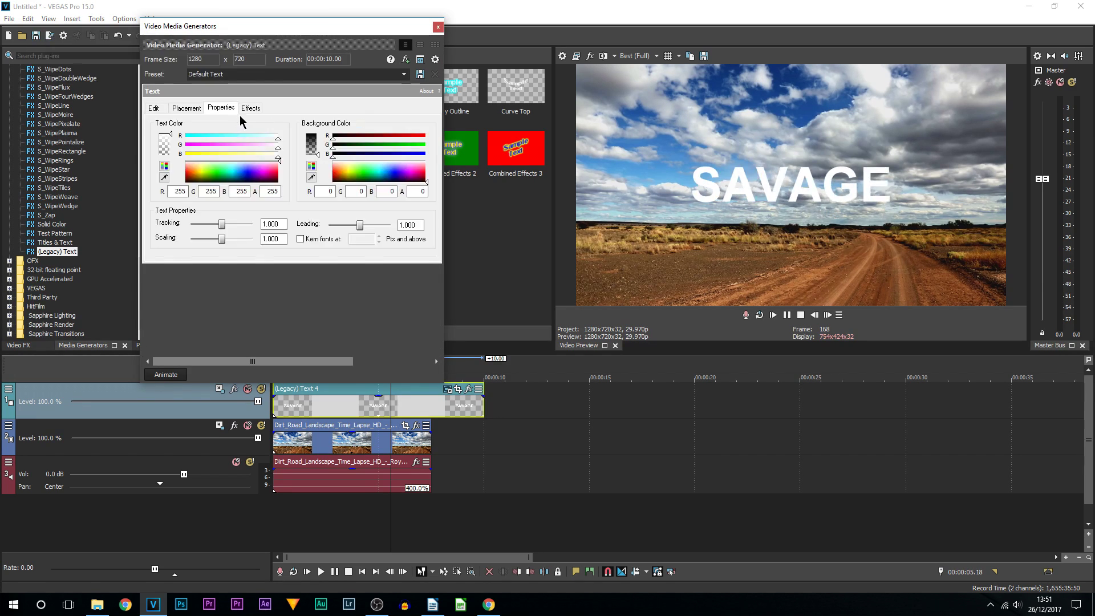
{"action": "left_click", "coordinate": [251, 108]}
{"action": "left_click", "coordinate": [184, 136]}
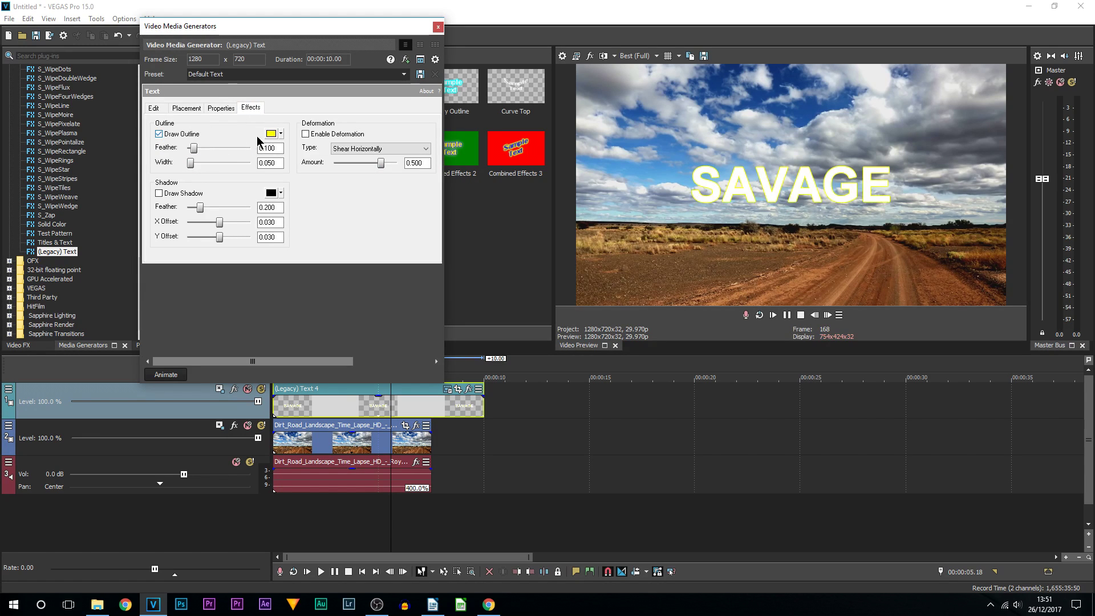
{"action": "left_click", "coordinate": [271, 134]}
{"action": "left_click", "coordinate": [343, 260]}
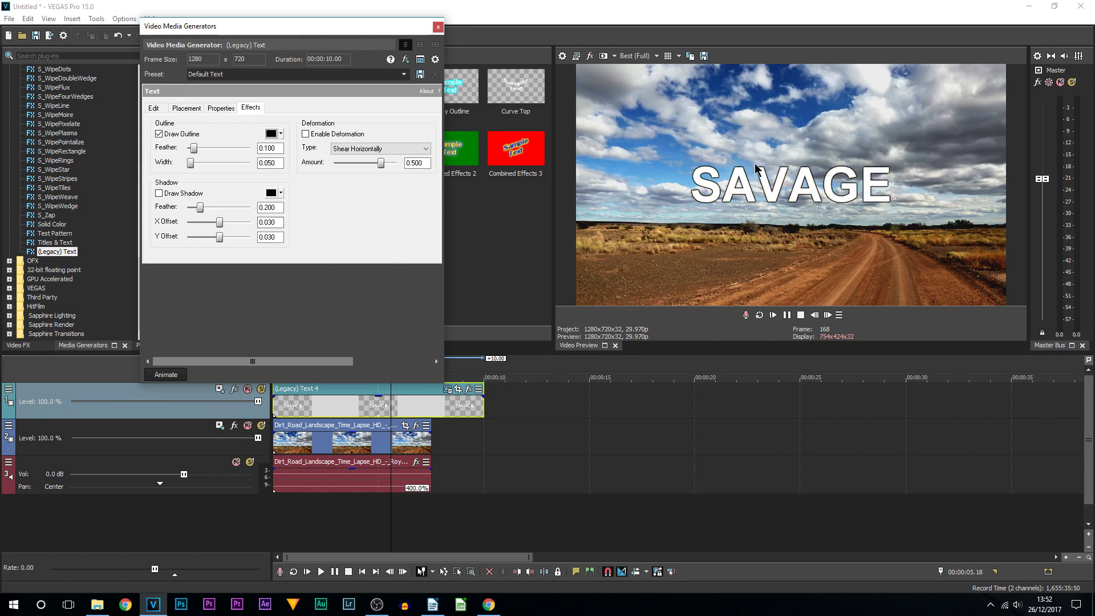
Tighten the SAVAGE letter spacing to 0.814 tracking and close the generator settings.
{"action": "left_click", "coordinate": [230, 109]}
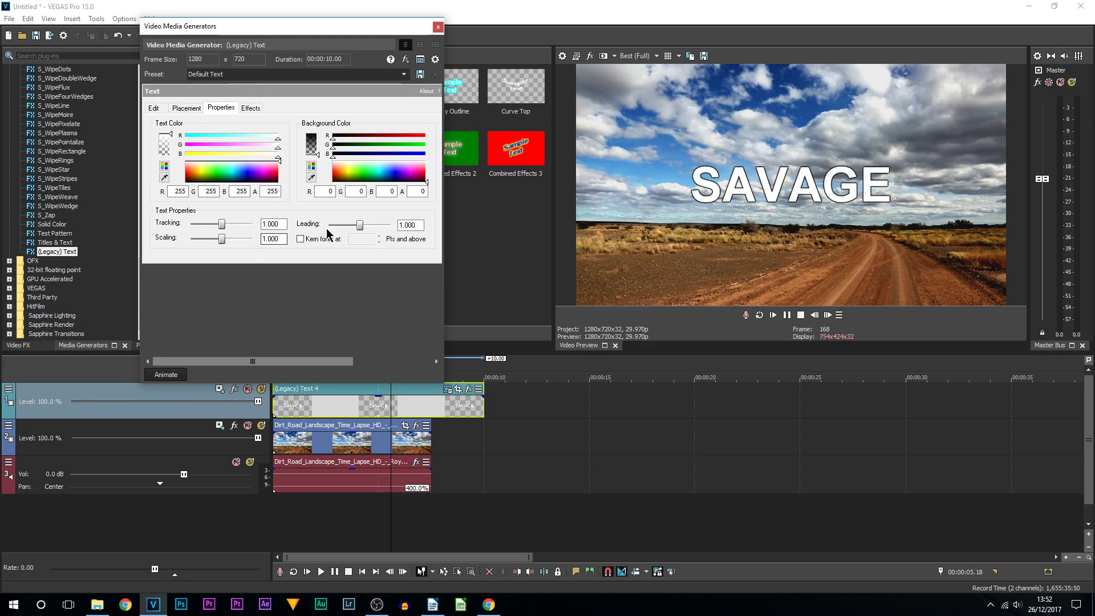
{"action": "left_click_drag", "start_coordinate": [223, 230], "coordinate": [222, 230]}
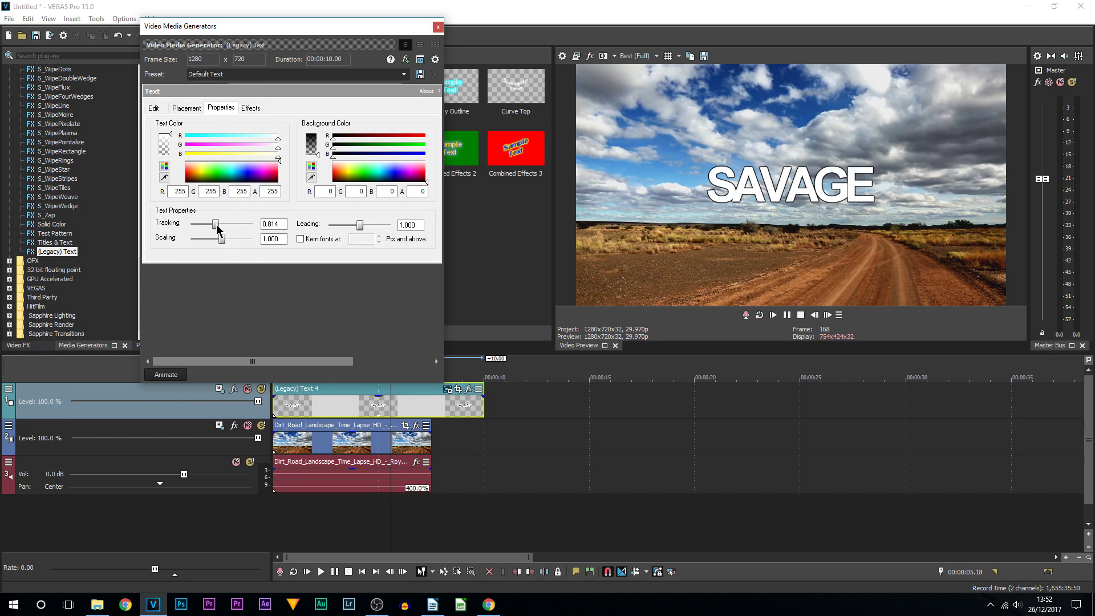
{"action": "left_click", "coordinate": [471, 405]}
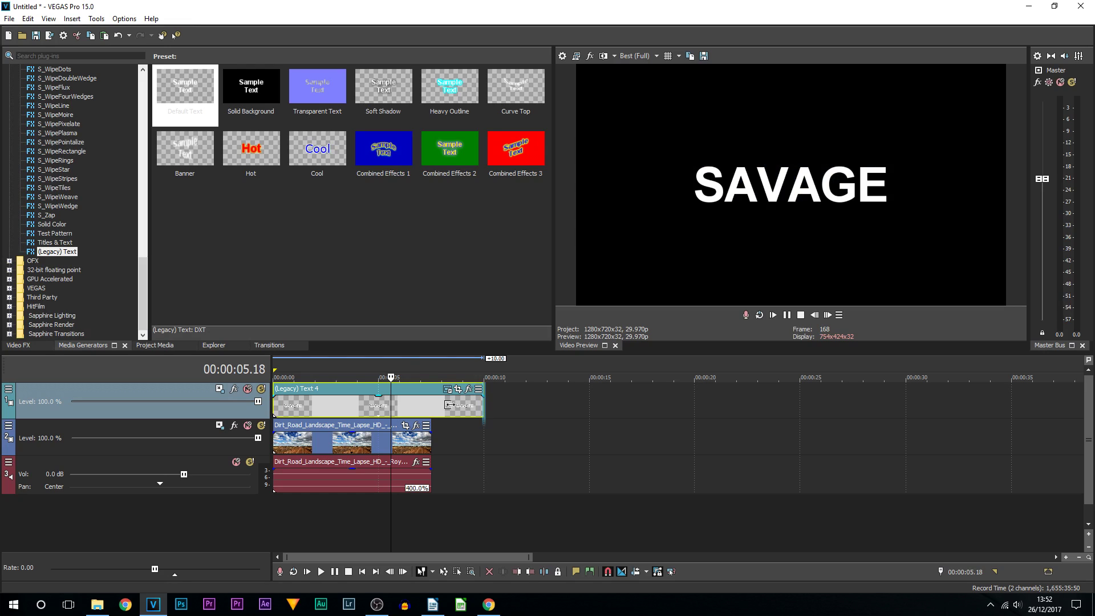
Trim the text event to end with the footage, add fade-in and fade-out, and search 's_sh'.
{"action": "left_click_drag", "start_coordinate": [483, 405], "coordinate": [431, 405]}
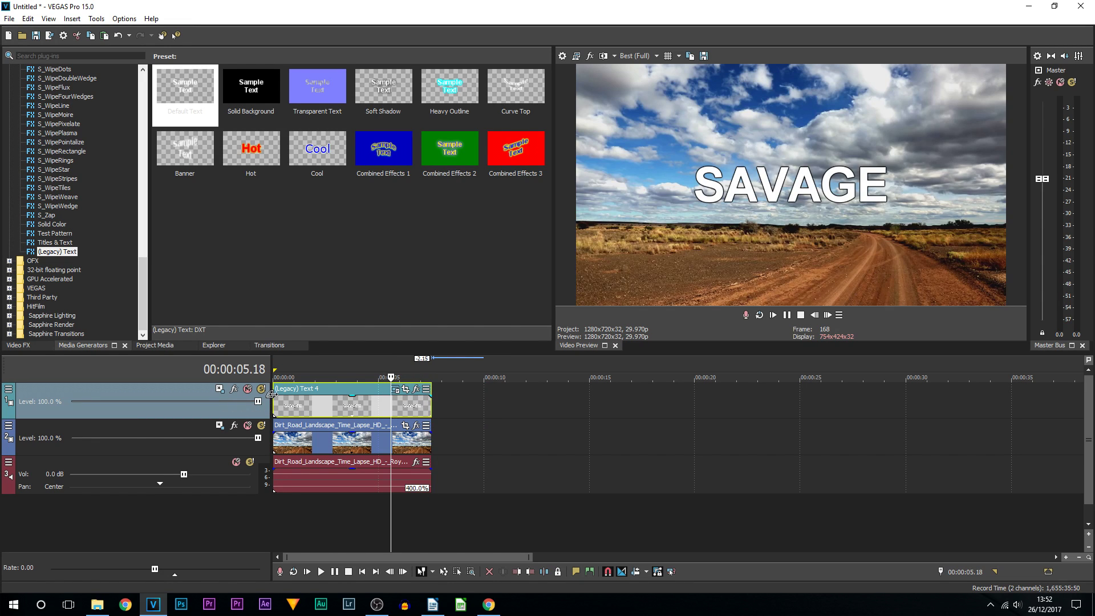
{"action": "left_click_drag", "start_coordinate": [271, 394], "coordinate": [306, 399]}
{"action": "left_click_drag", "start_coordinate": [431, 393], "coordinate": [391, 399]}
{"action": "left_click", "coordinate": [353, 376]}
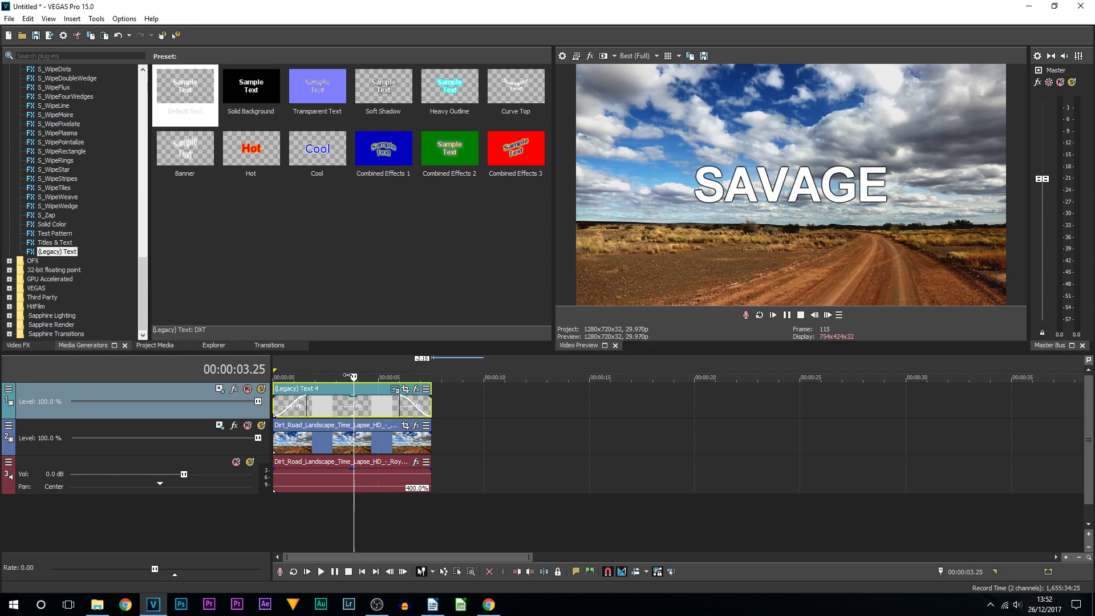
{"action": "type", "text": "s_sh"}
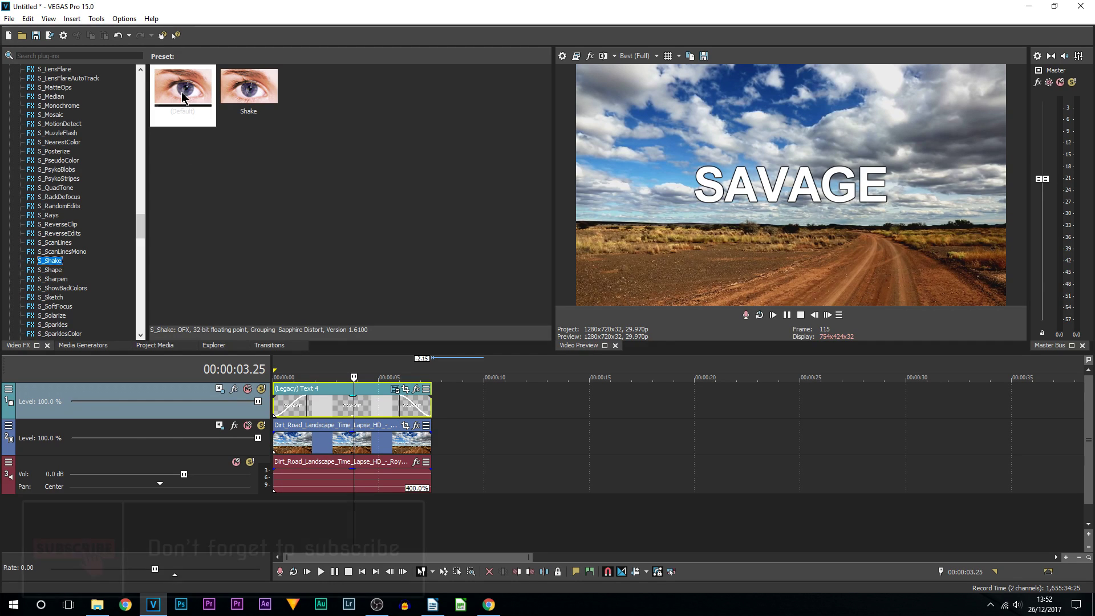
Apply default S_Shake to the SAVAGE text with Amplitude 0.068 and Frequency 1.32.
{"action": "left_click_drag", "start_coordinate": [182, 100], "coordinate": [181, 114]}
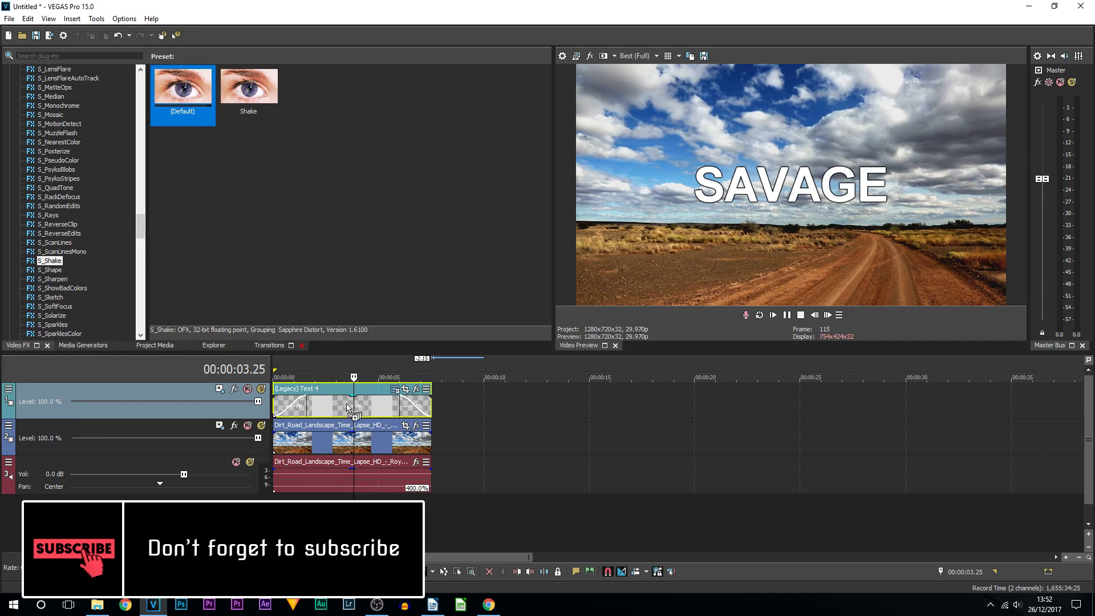
{"action": "left_click_drag", "start_coordinate": [340, 406], "coordinate": [341, 406]}
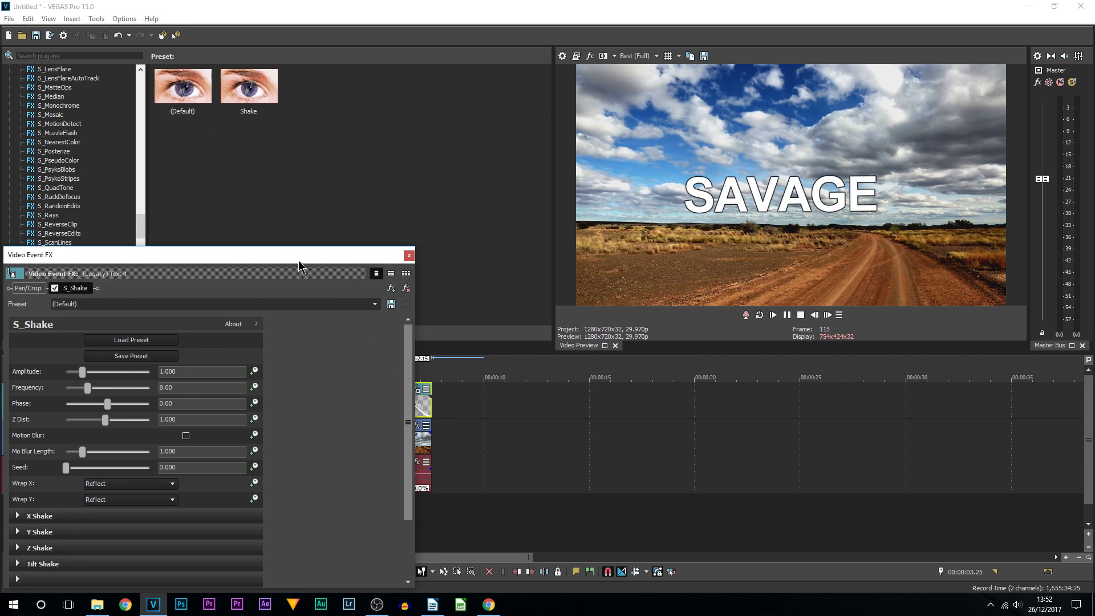
{"action": "left_click_drag", "start_coordinate": [299, 260], "coordinate": [352, 114]}
{"action": "left_click_drag", "start_coordinate": [345, 77], "coordinate": [331, 21]}
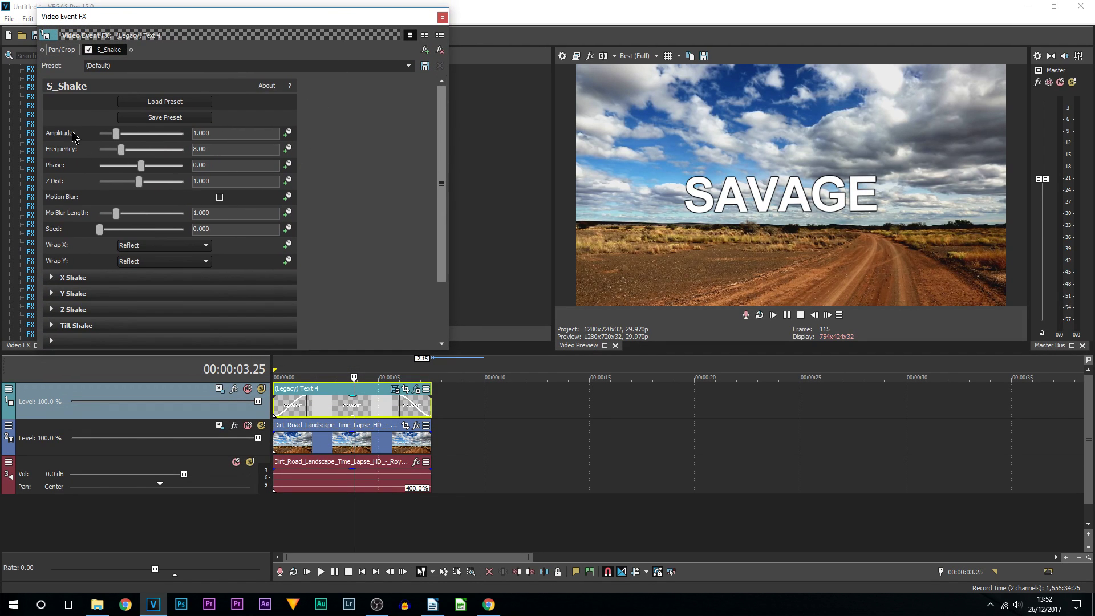
{"action": "left_click_drag", "start_coordinate": [116, 134], "coordinate": [101, 137]}
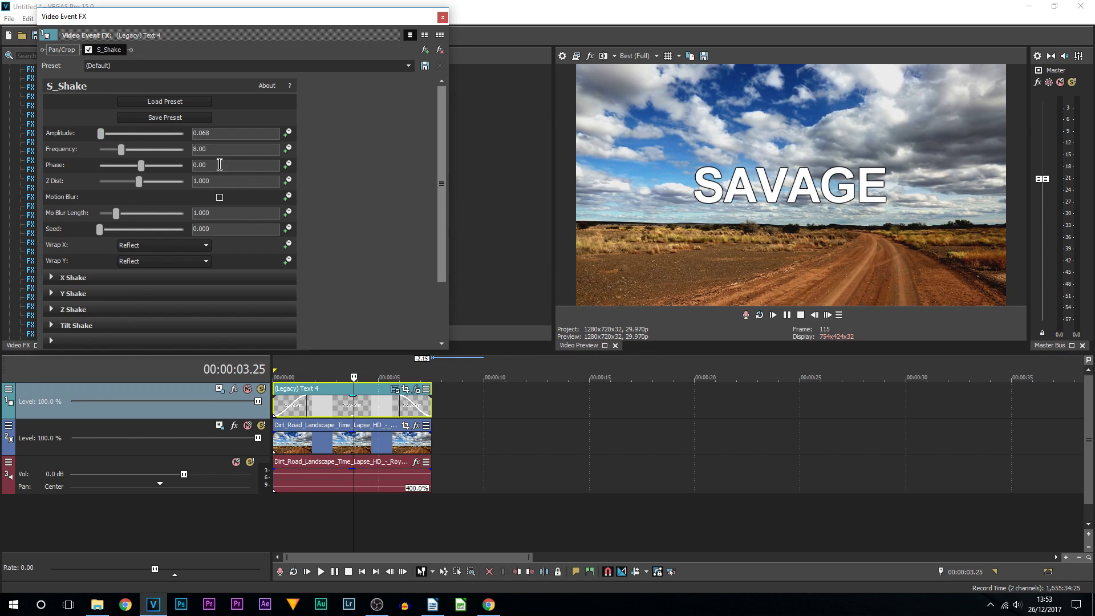
{"action": "left_click_drag", "start_coordinate": [125, 151], "coordinate": [104, 153]}
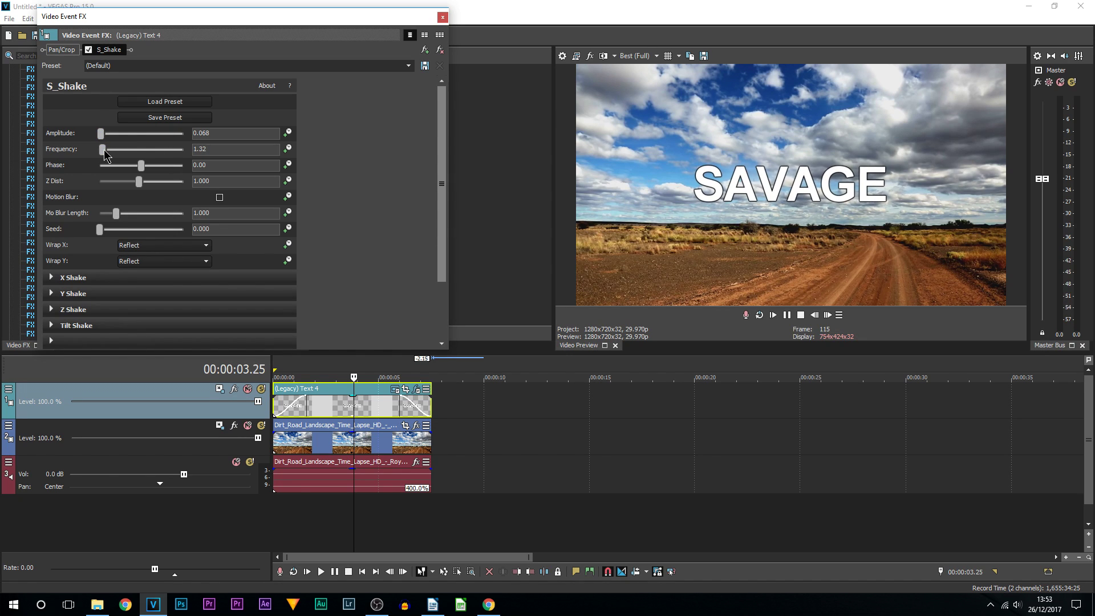
Preview the floating text, then adjust S_Shake to Amplitude 0.170 and Frequency 2.13.
{"action": "left_click", "coordinate": [274, 407]}
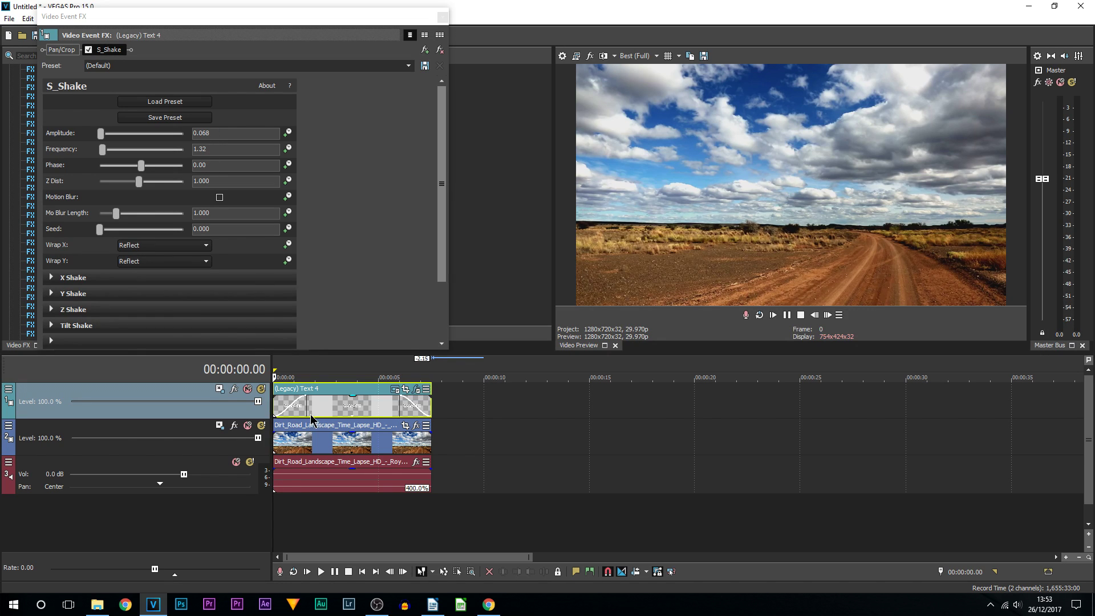
{"action": "left_click", "coordinate": [787, 315]}
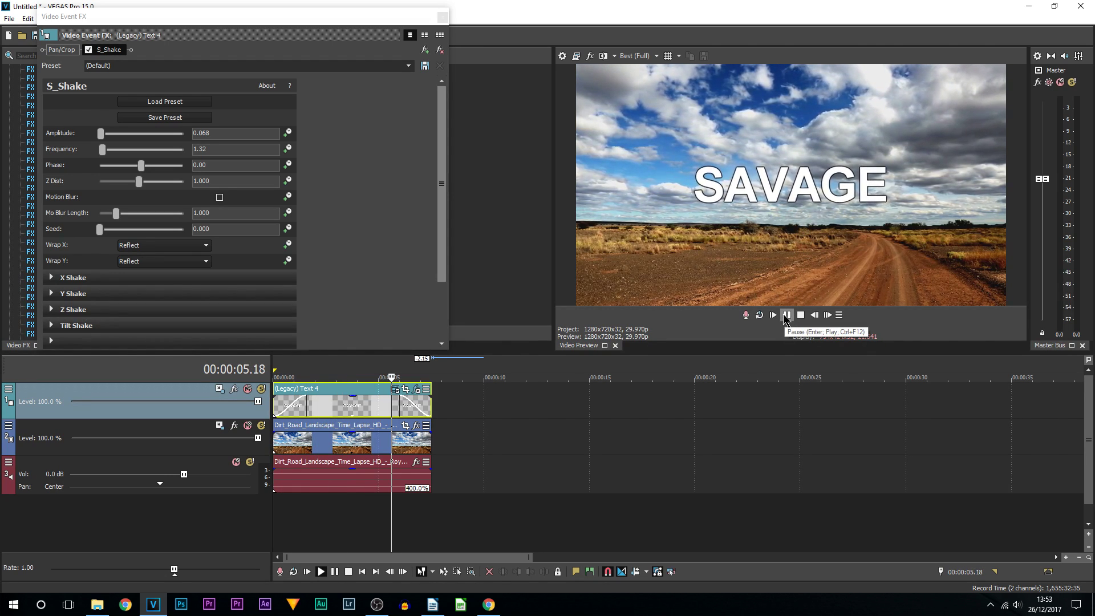
{"action": "left_click", "coordinate": [787, 315]}
{"action": "left_click", "coordinate": [366, 418]}
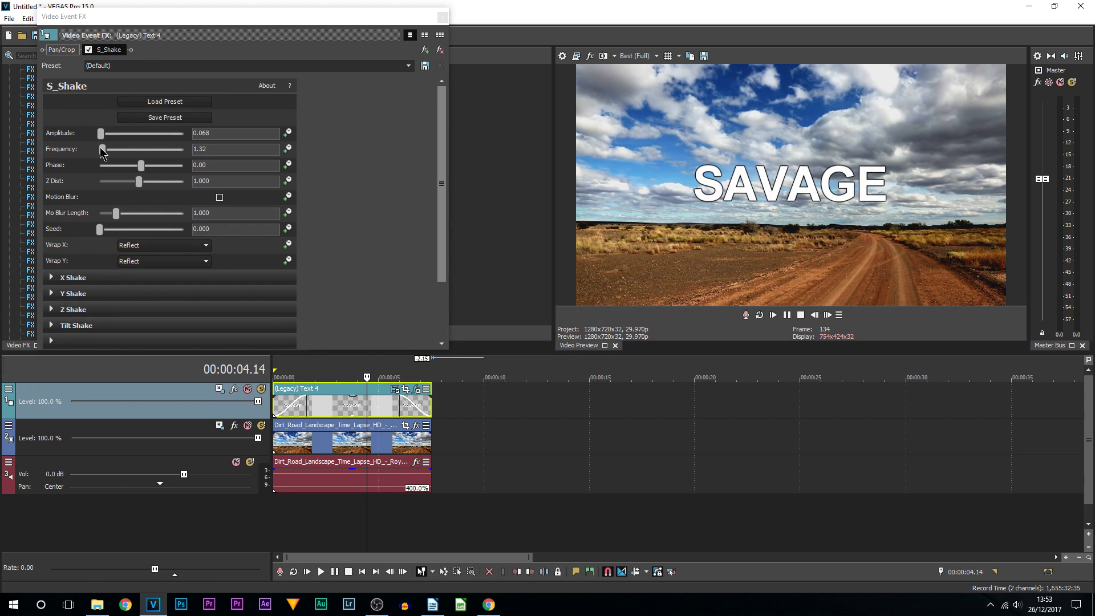
{"action": "left_click_drag", "start_coordinate": [101, 150], "coordinate": [103, 140]}
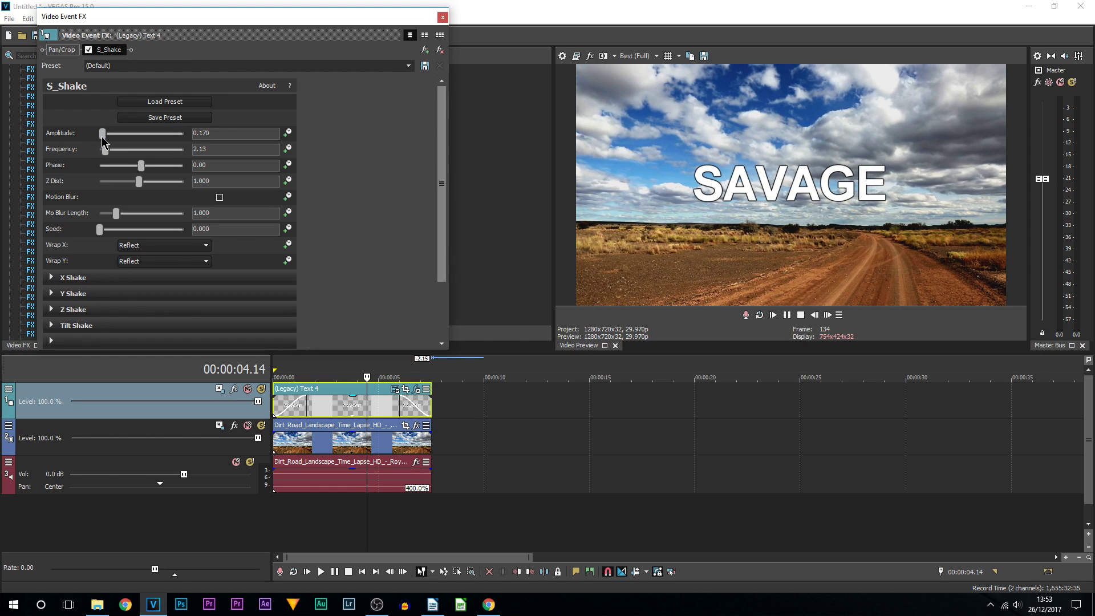
Set preview quality to Good (Auto) and play the shaking text from the start.
{"action": "left_click", "coordinate": [636, 56]}
{"action": "mouse_move", "coordinate": [639, 91]}
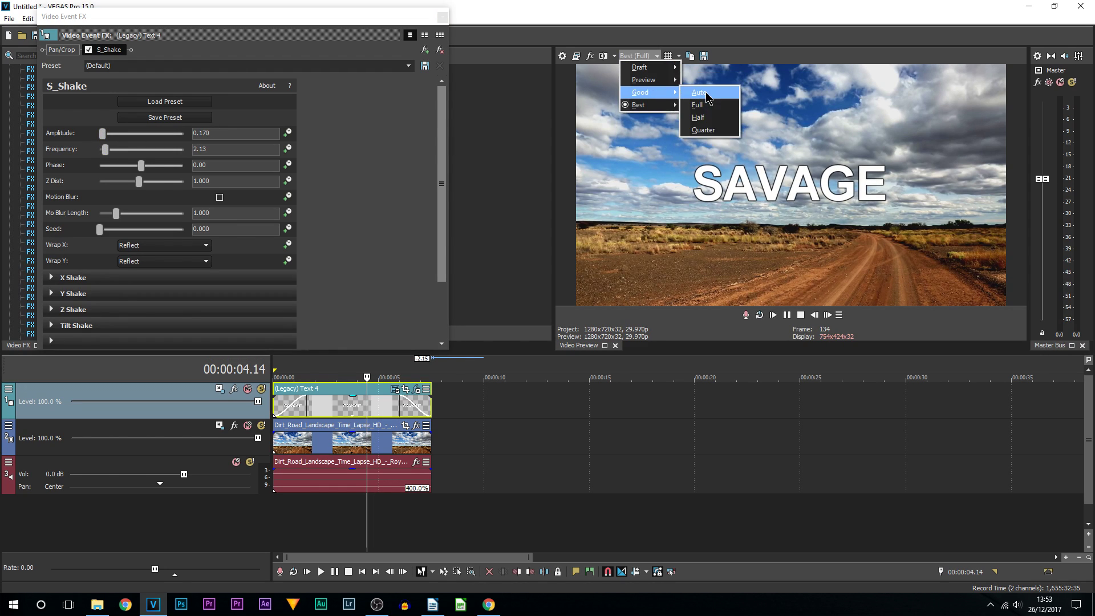
{"action": "left_click", "coordinate": [710, 92]}
{"action": "left_click", "coordinate": [273, 410]}
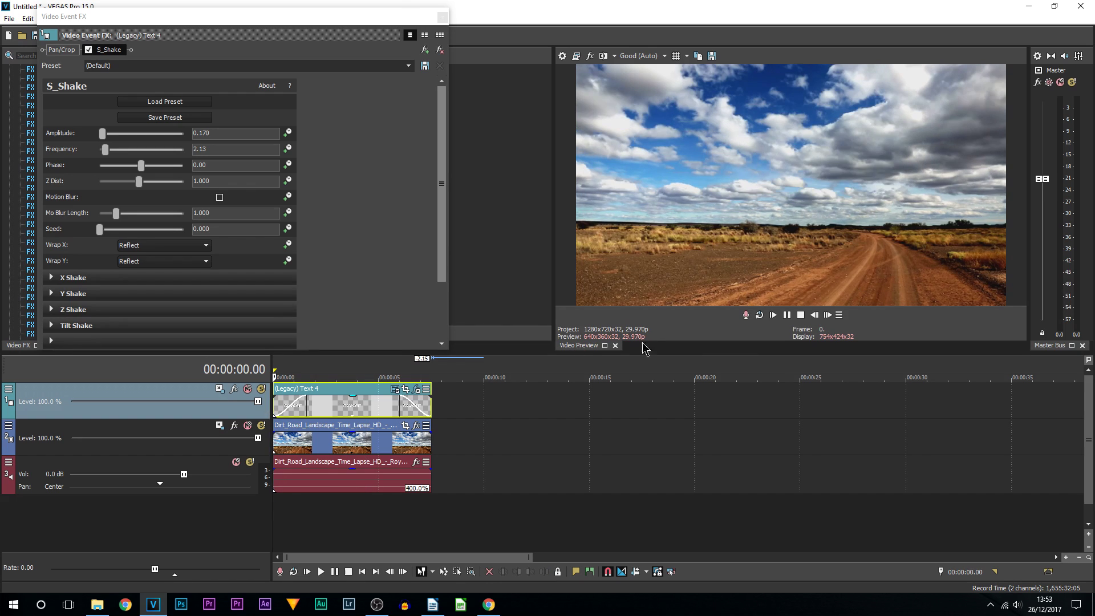
{"action": "left_click", "coordinate": [773, 315]}
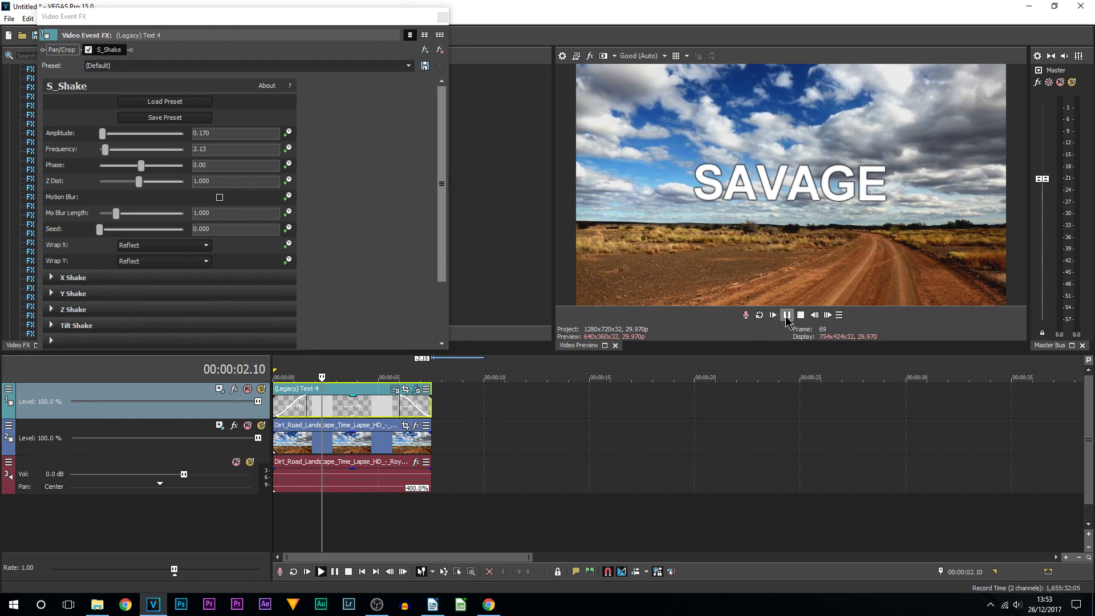
{"action": "left_click", "coordinate": [786, 317]}
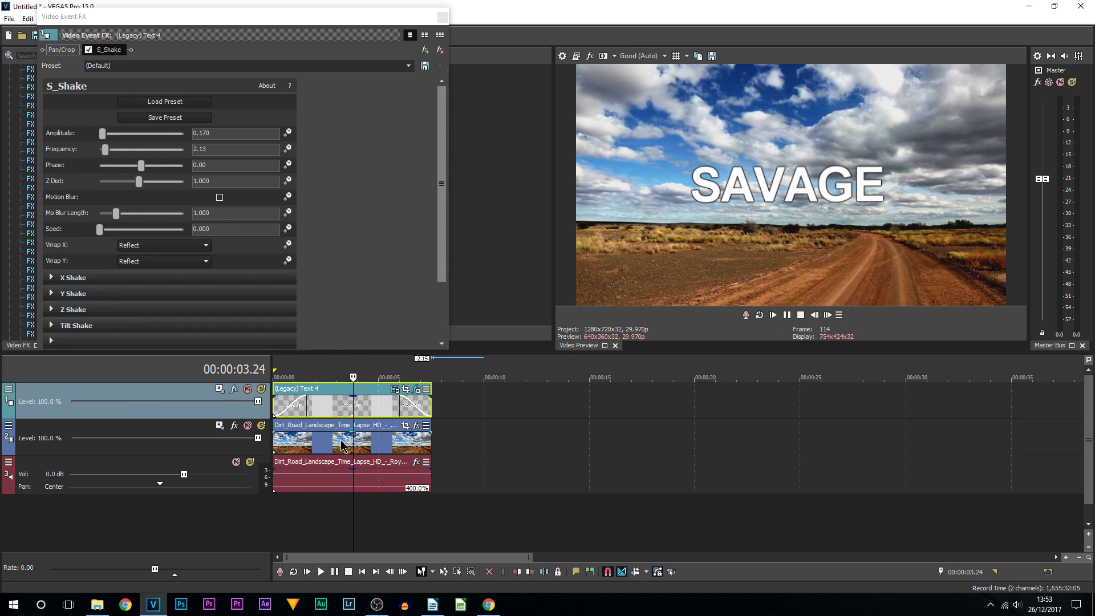
Remove the text event's fades and loop playback over the event's full length.
{"action": "left_click_drag", "start_coordinate": [305, 403], "coordinate": [275, 399]}
{"action": "left_click_drag", "start_coordinate": [415, 406], "coordinate": [430, 401]}
{"action": "double_click", "coordinate": [403, 396]}
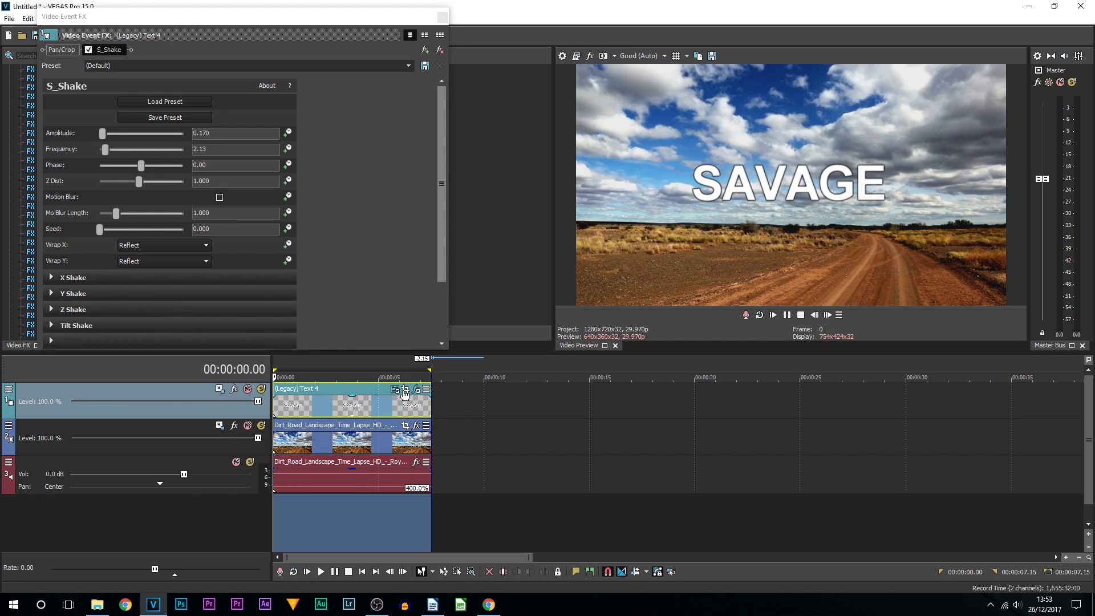
{"action": "left_click", "coordinate": [759, 315]}
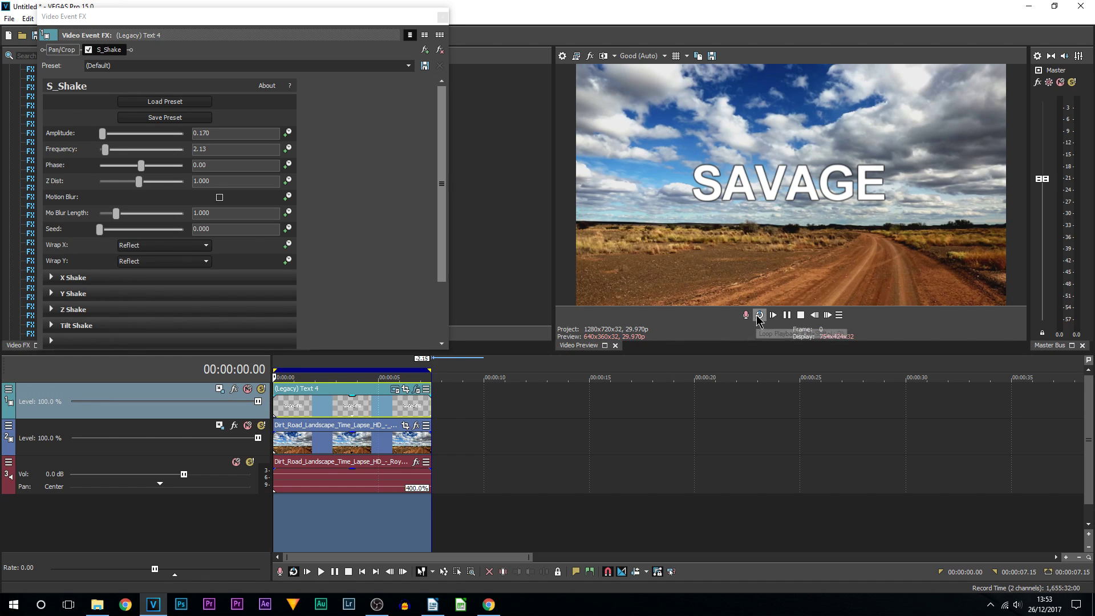
{"action": "key", "text": "space"}
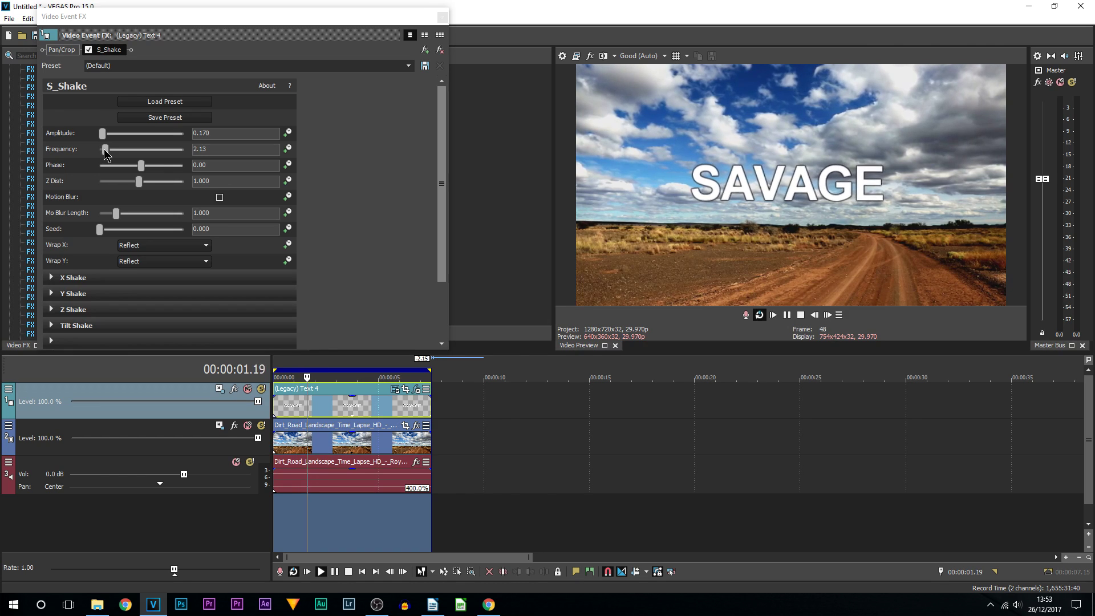
Soften the S_Shake to Frequency 1.52 and Amplitude 0.102 during looped playback.
{"action": "left_click_drag", "start_coordinate": [105, 149], "coordinate": [104, 153]}
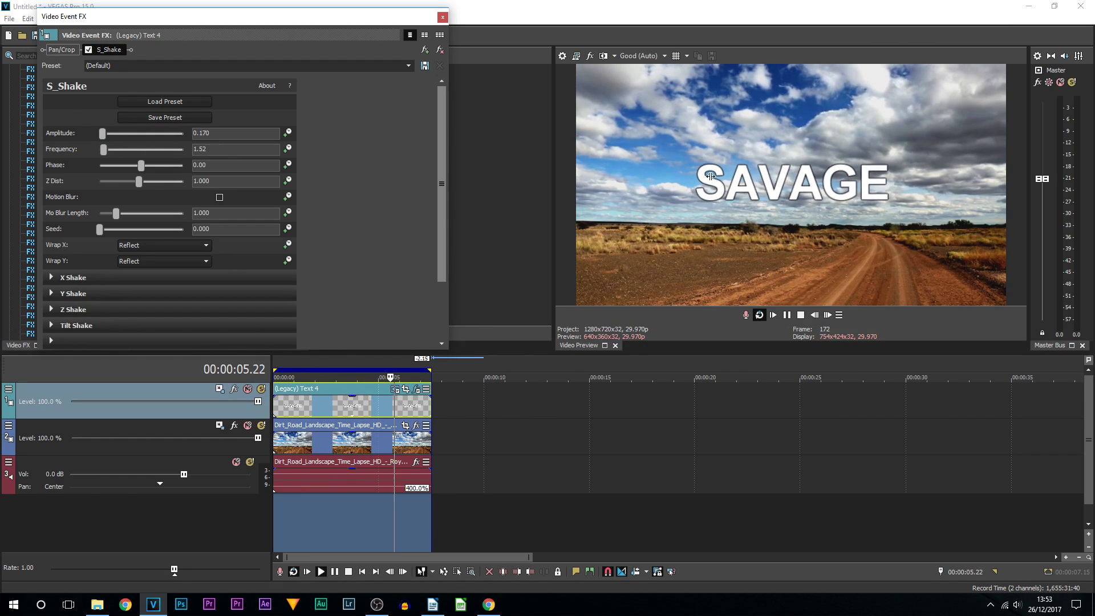
{"action": "left_click_drag", "start_coordinate": [102, 134], "coordinate": [101, 137]}
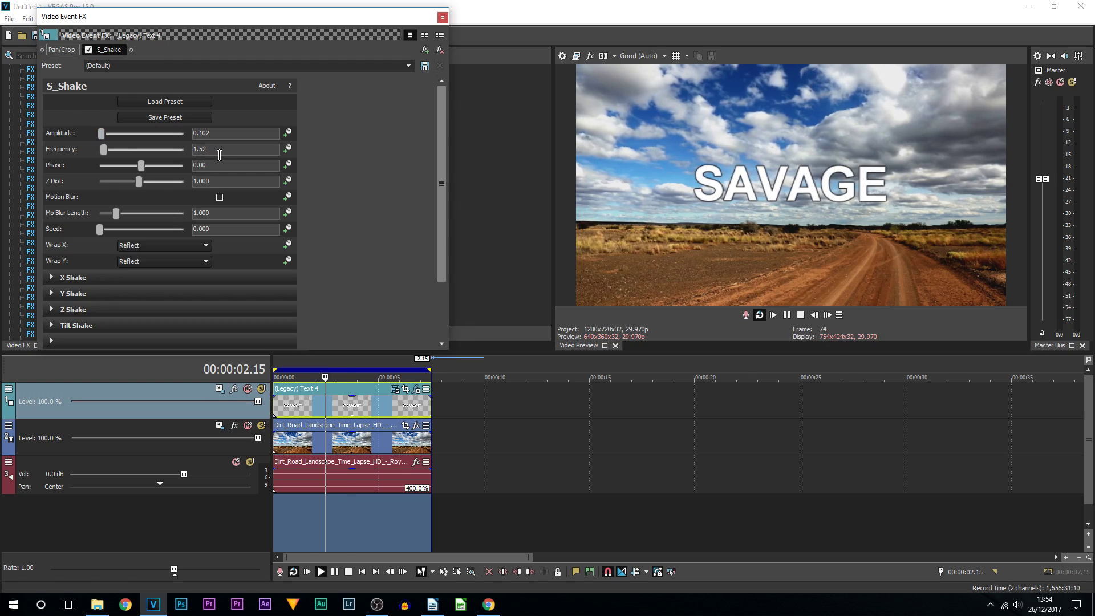
{"action": "left_click", "coordinate": [142, 67]}
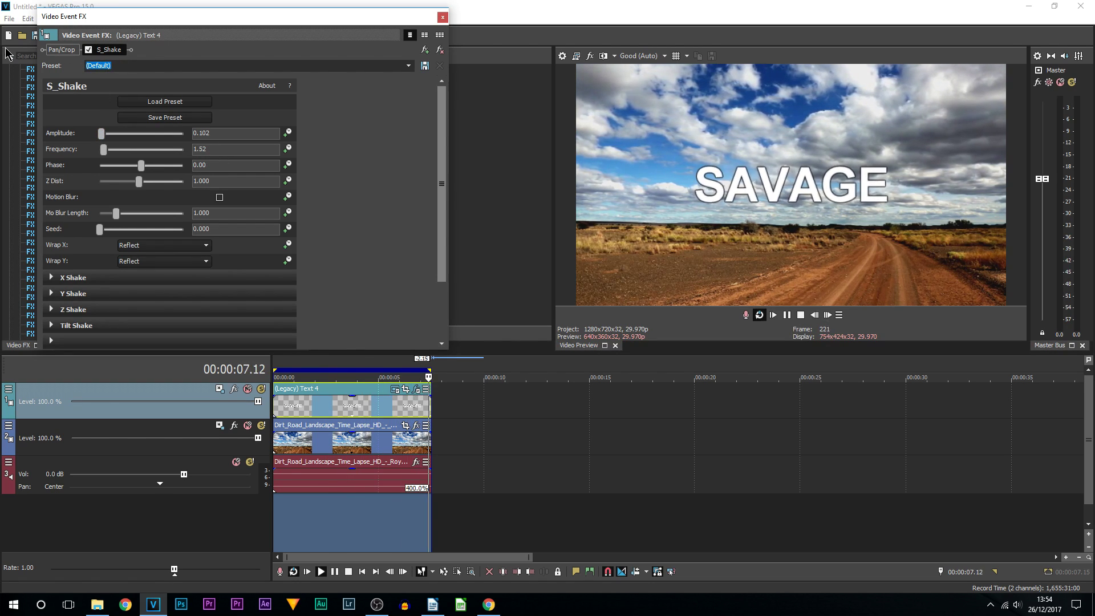
Save the S_Shake settings as the 'Text Float' preset, close the window, and stop playback.
{"action": "key", "text": "Caps_Lock"}
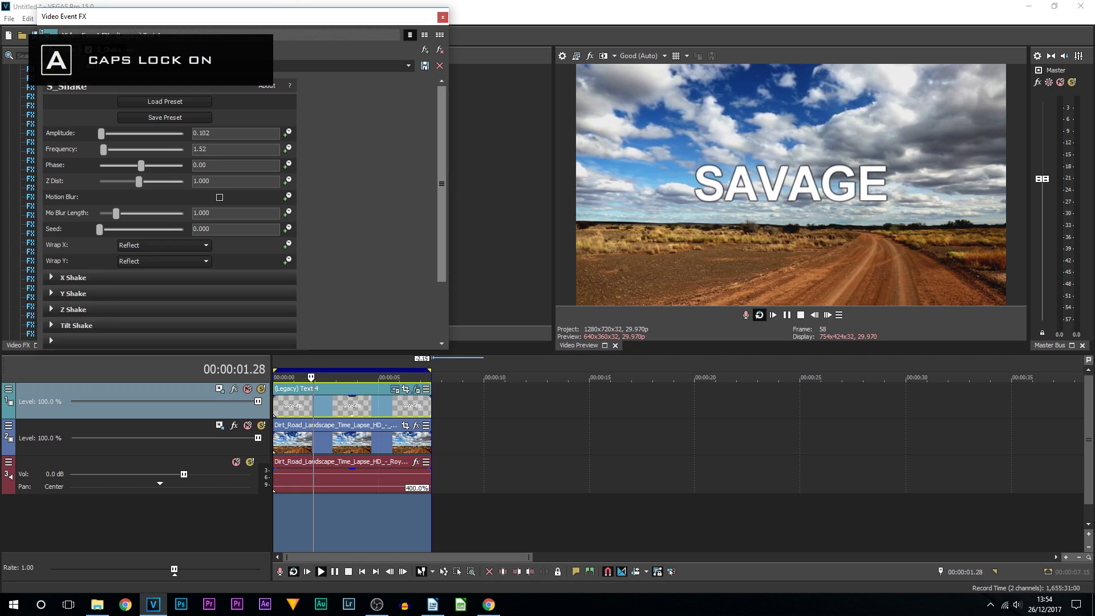
{"action": "key", "text": "Caps_Lock"}
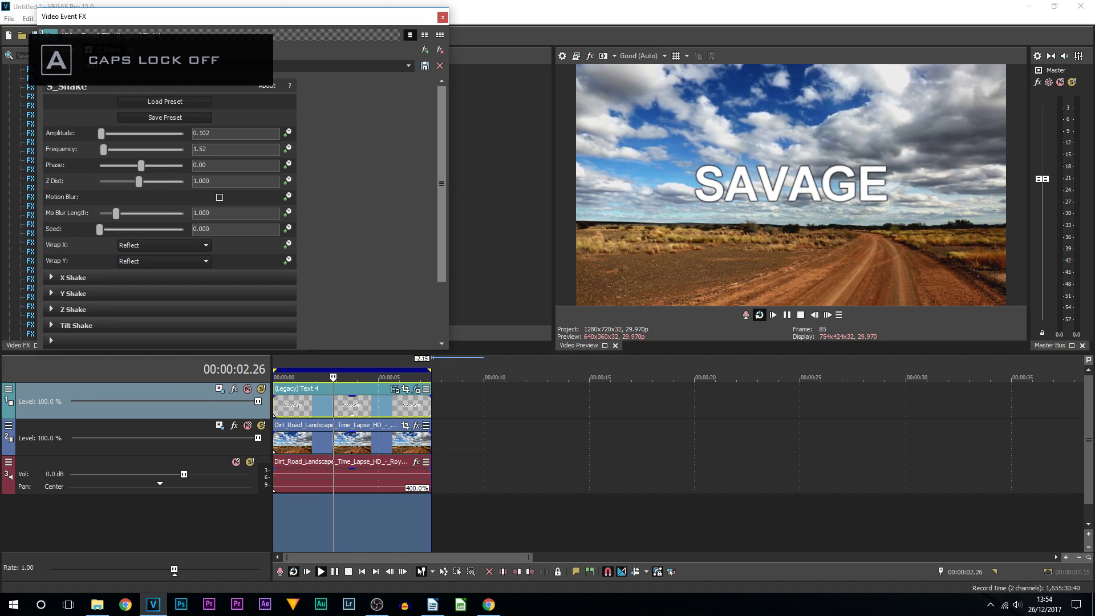
{"action": "left_click", "coordinate": [443, 17]}
{"action": "key", "text": "space"}
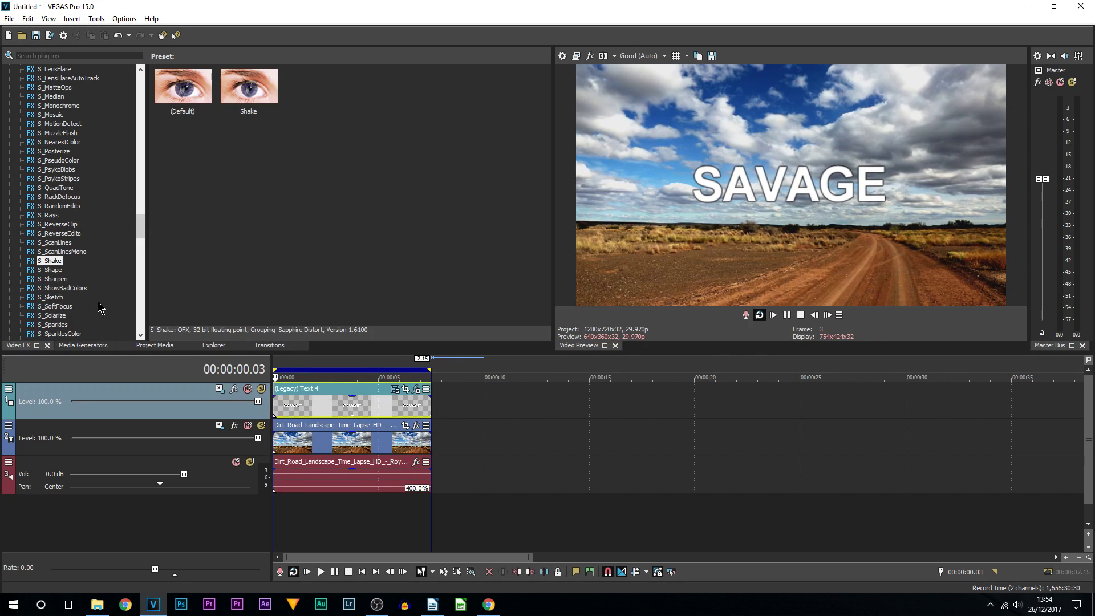
Apply the Text Float S_Shake preset to the Dirt_Road video event.
{"action": "left_click", "coordinate": [70, 260]}
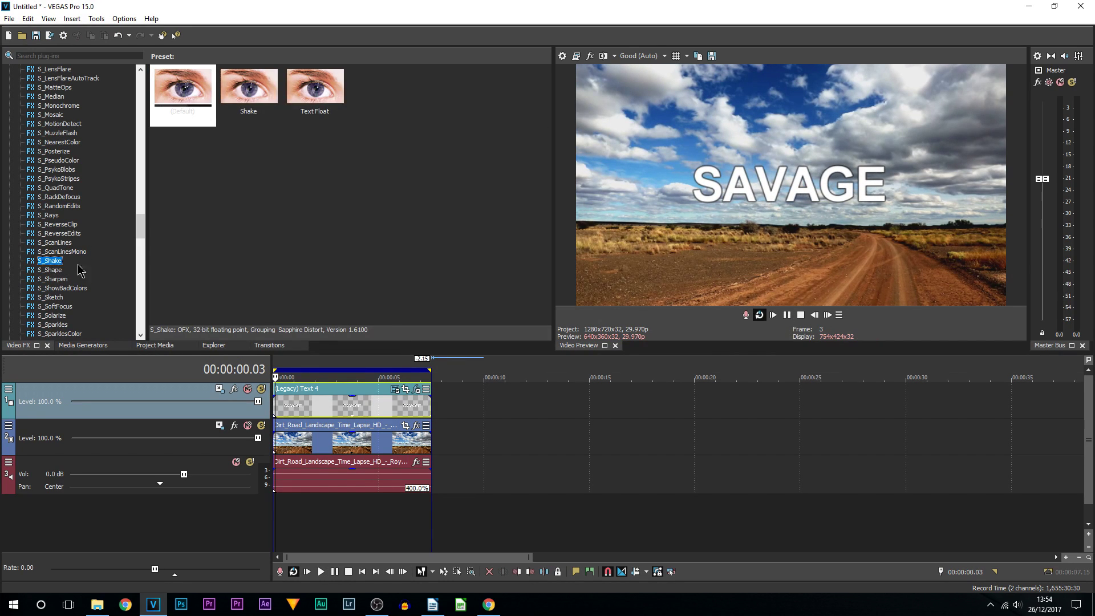
{"action": "left_click", "coordinate": [319, 102]}
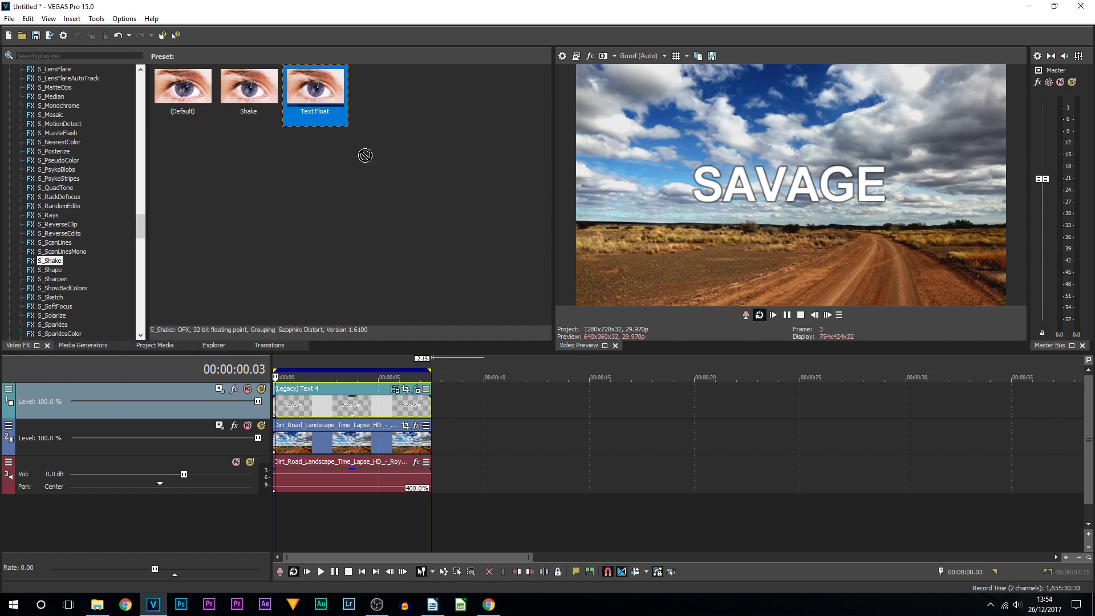
{"action": "left_click_drag", "start_coordinate": [297, 442], "coordinate": [297, 443]}
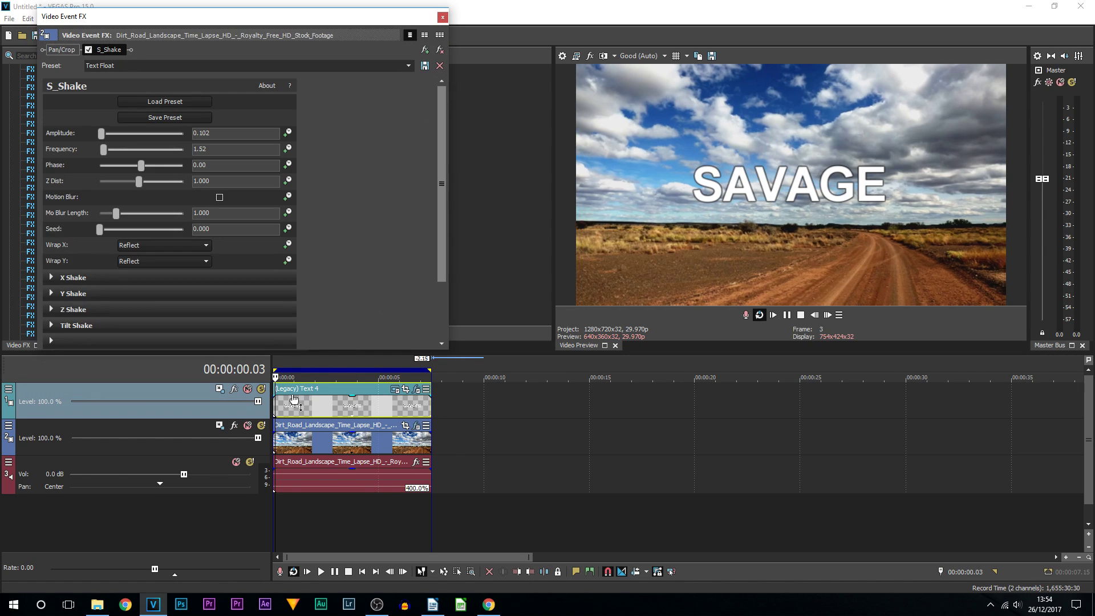
{"action": "left_click", "coordinate": [278, 405]}
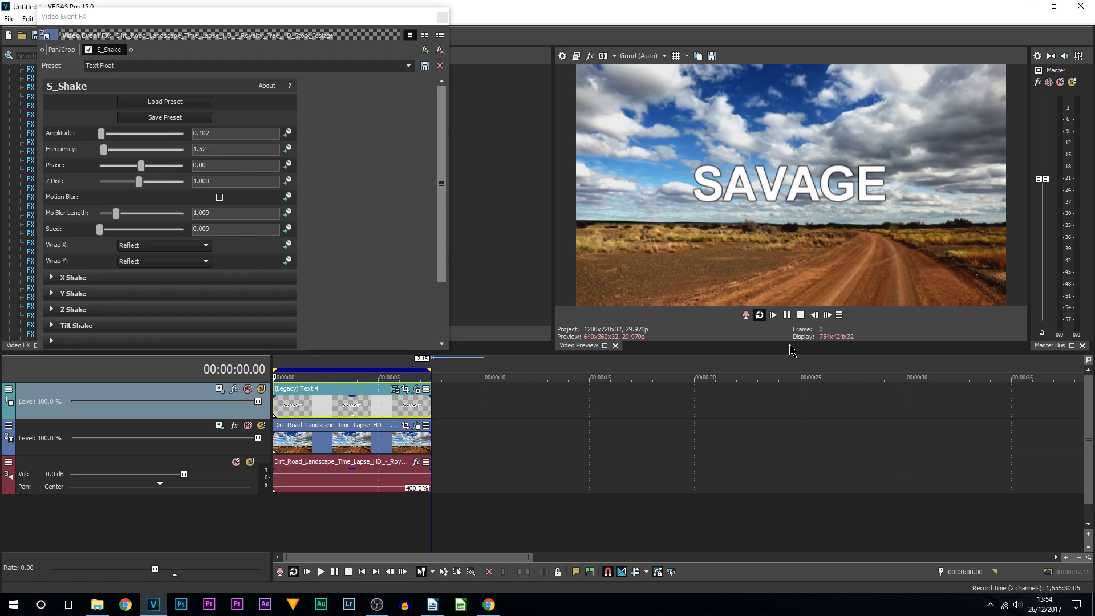
Raise the dirt-road clip's S_Shake to Amplitude 0.306 and Frequency 3.15, previewing before and after.
{"action": "left_click", "coordinate": [786, 317]}
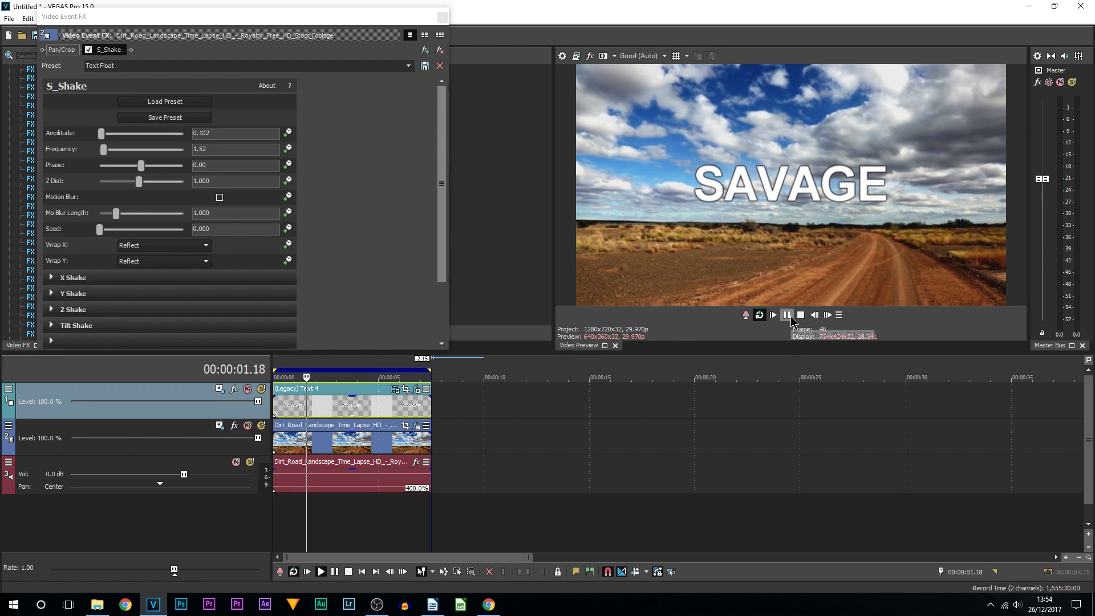
{"action": "left_click", "coordinate": [789, 317]}
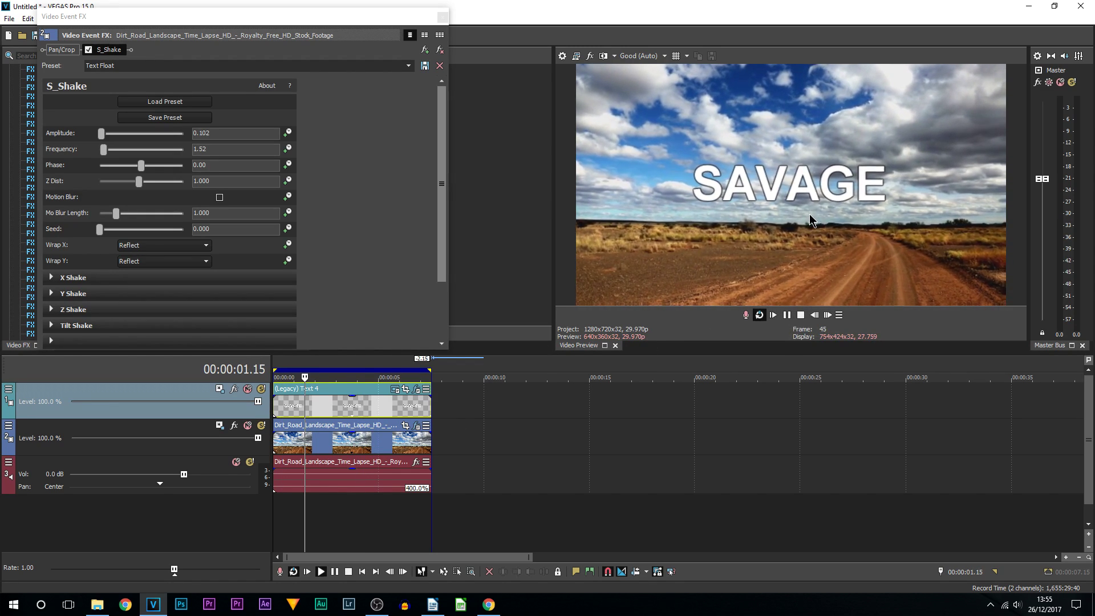
{"action": "key", "text": "Return"}
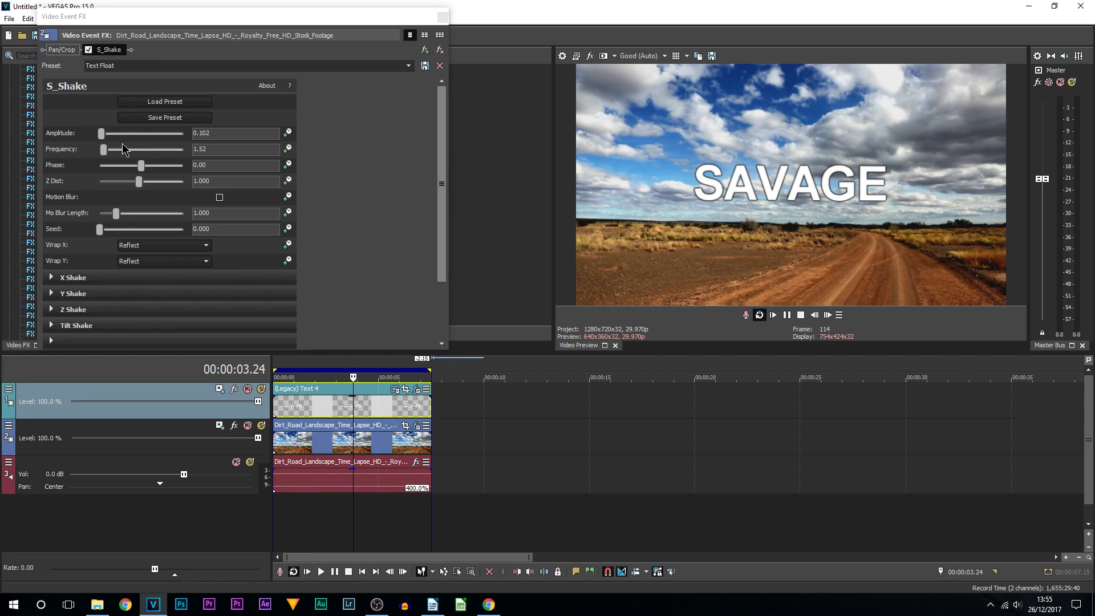
{"action": "left_click_drag", "start_coordinate": [103, 149], "coordinate": [105, 133]}
{"action": "left_click", "coordinate": [773, 315]}
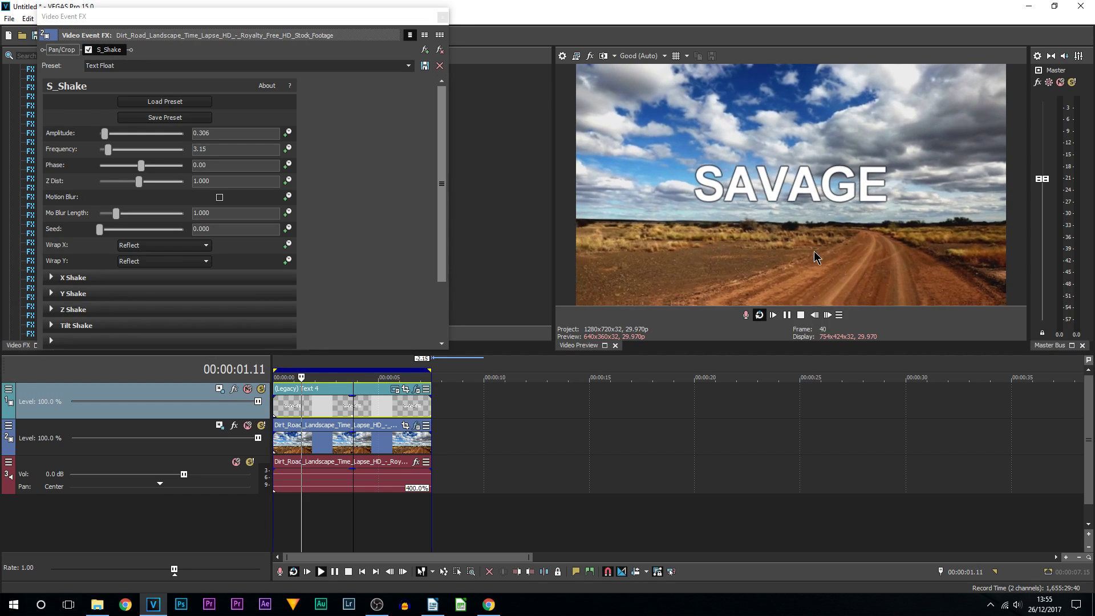